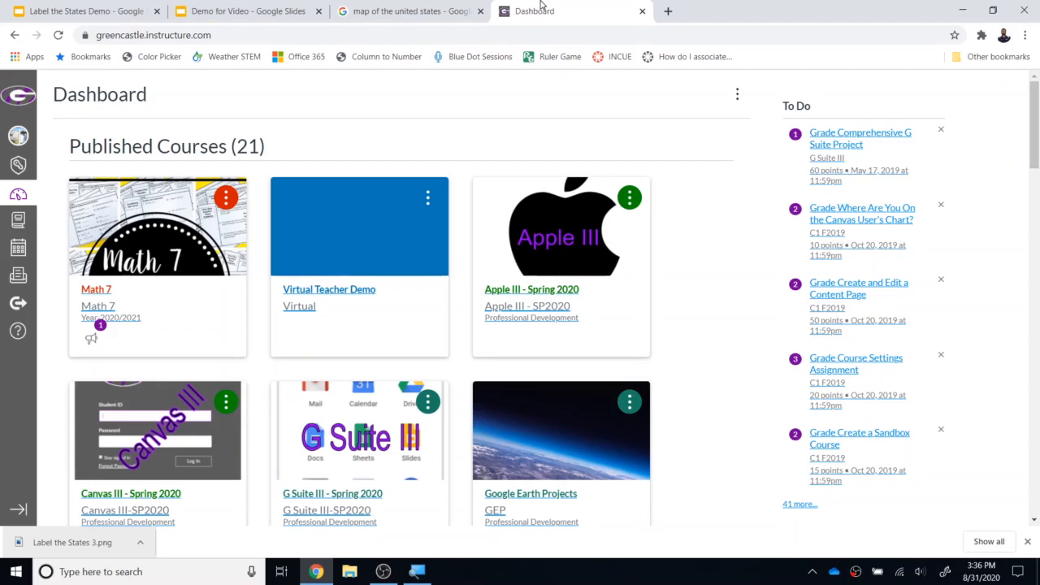
Open the assignments list of the 2020-21 Demo Course and dismiss the downloads bar
scroll(599, 320, down, 5)
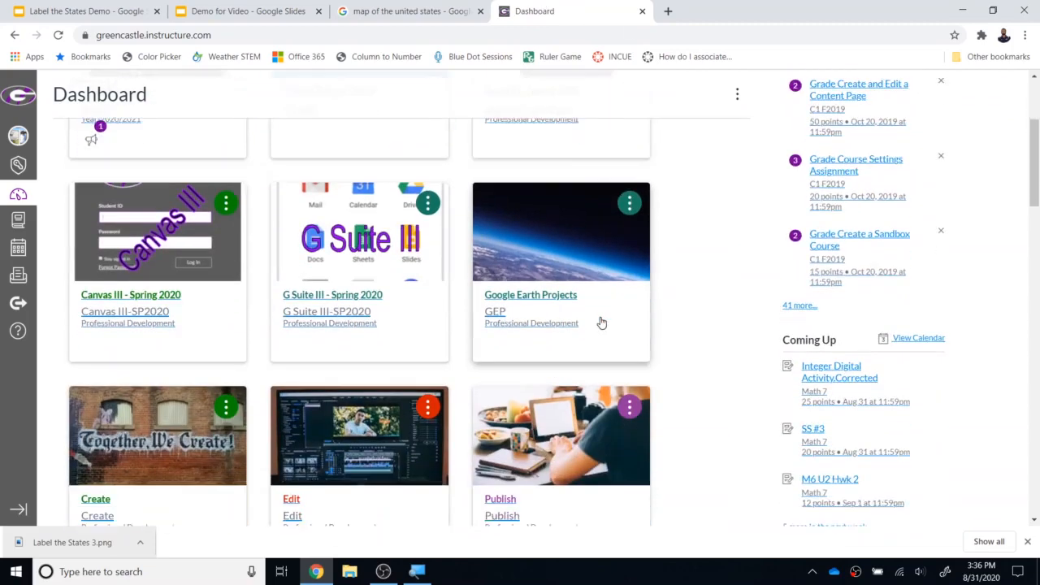
scroll(601, 324, down, 3)
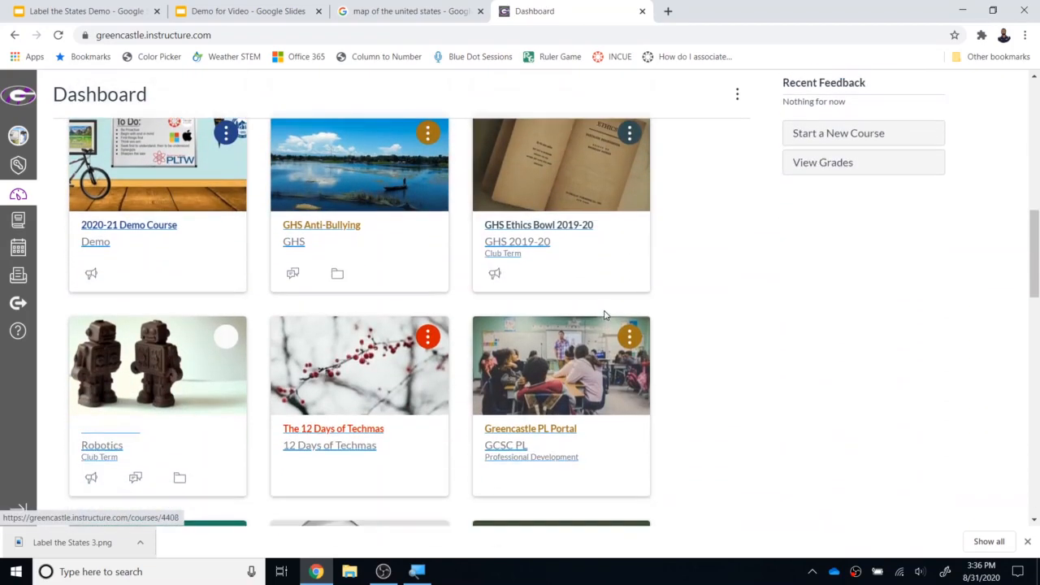
click(144, 228)
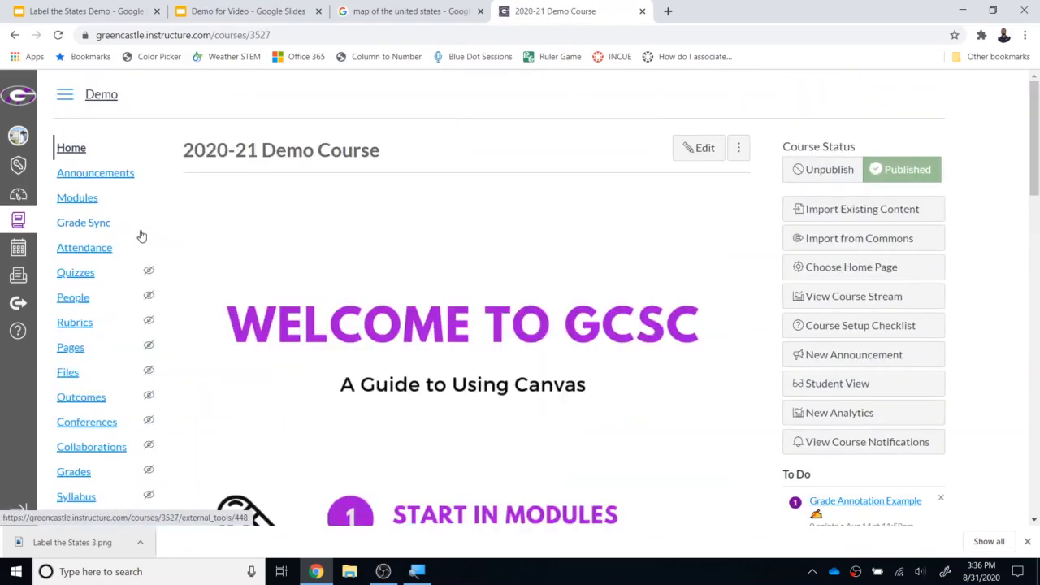
scroll(143, 239, down, 3)
click(92, 343)
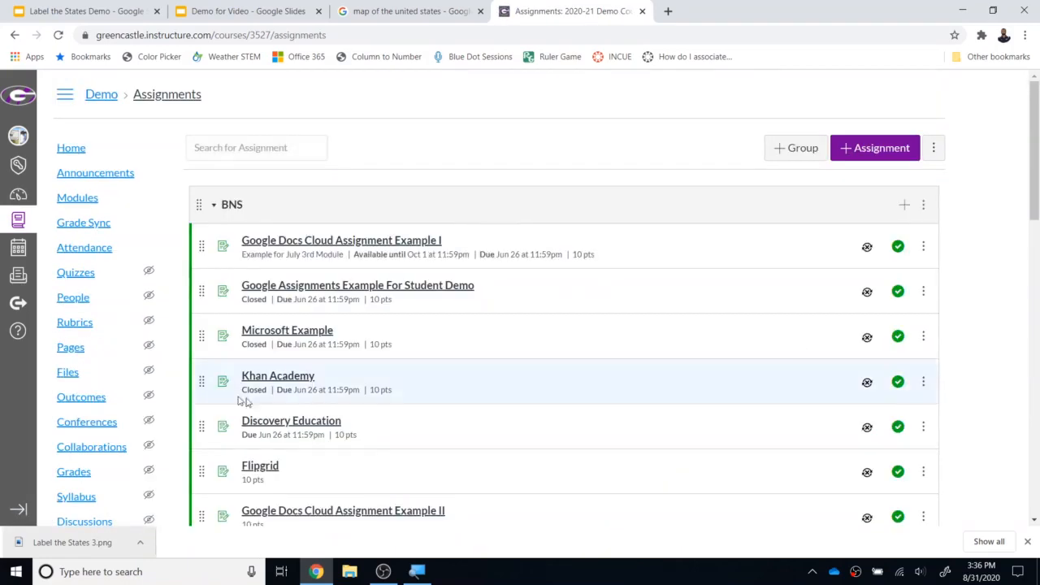
click(1027, 542)
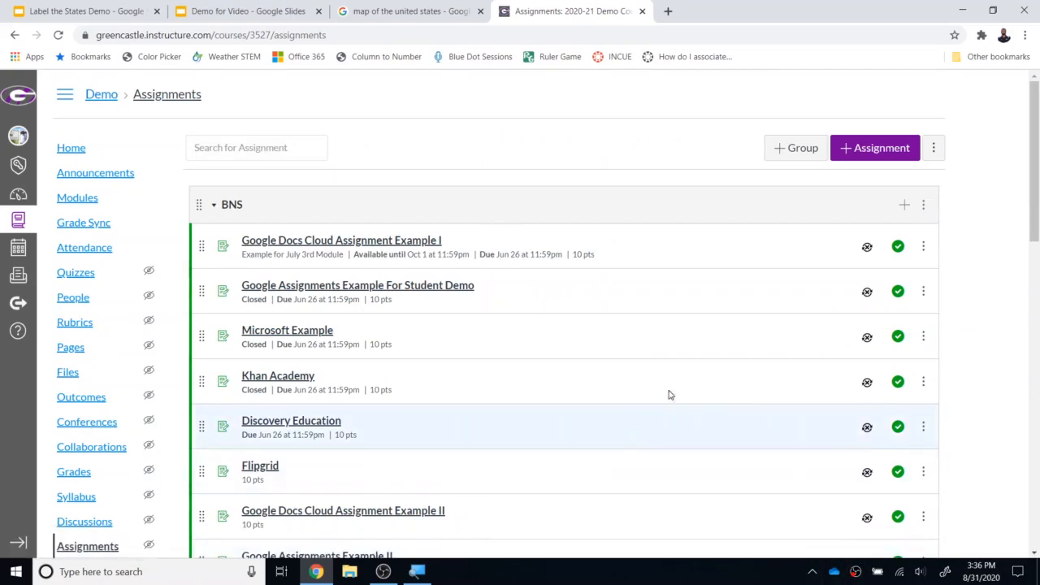
Start a new assignment without loading the auto-saved content and name it "Map Example Assignment"
click(891, 150)
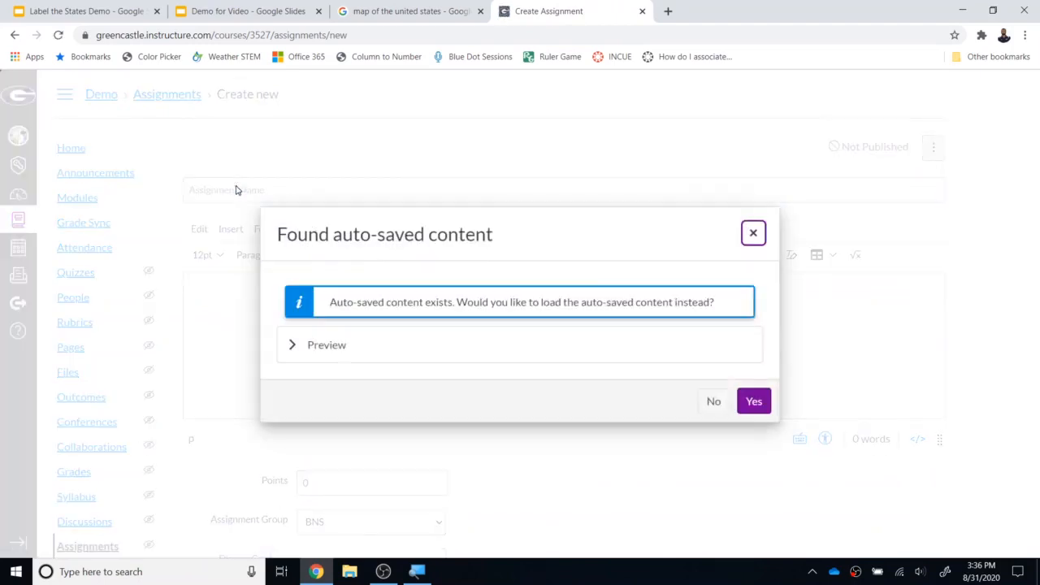
click(706, 402)
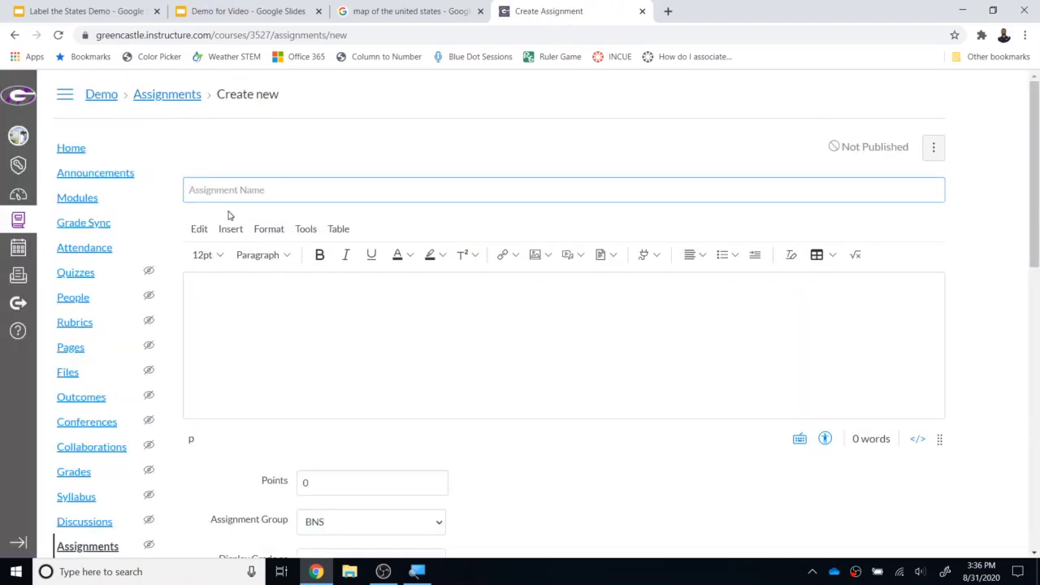
click(223, 189)
text(Map Example Assignment)
Enter "Instructions go here." as the assignment's description
click(342, 346)
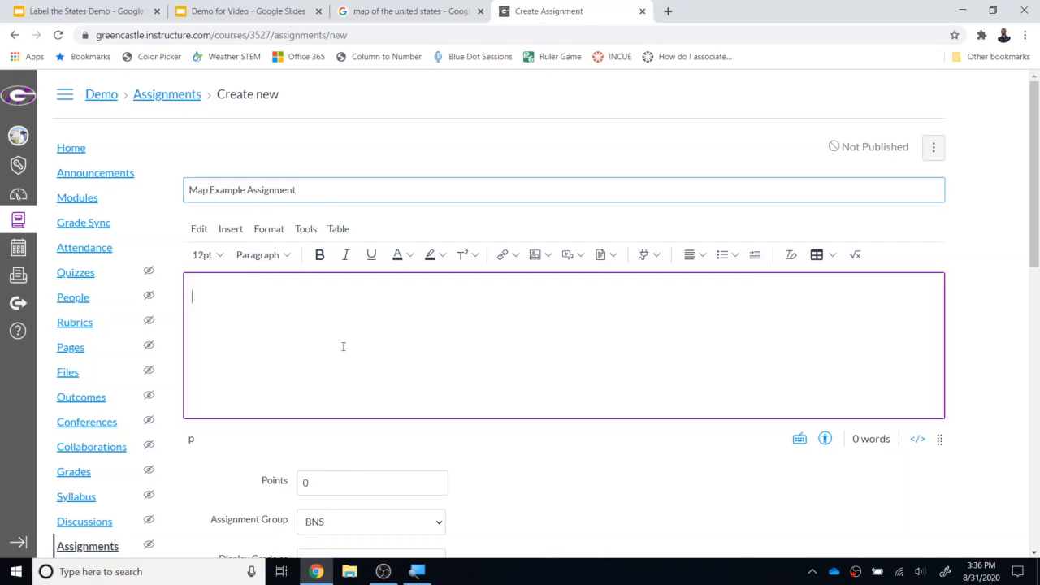
text(Instruc)
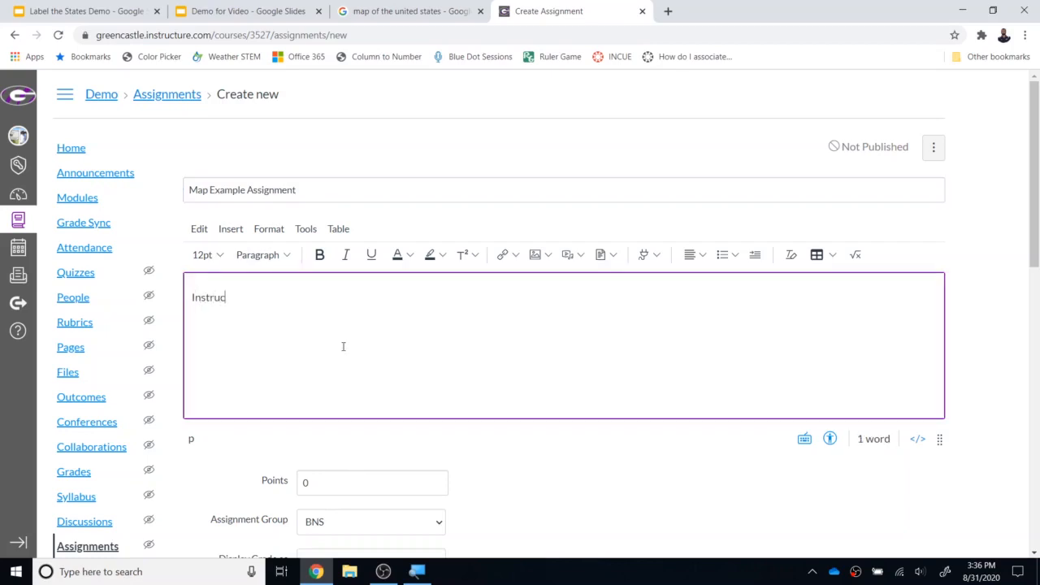
text(tions go here.)
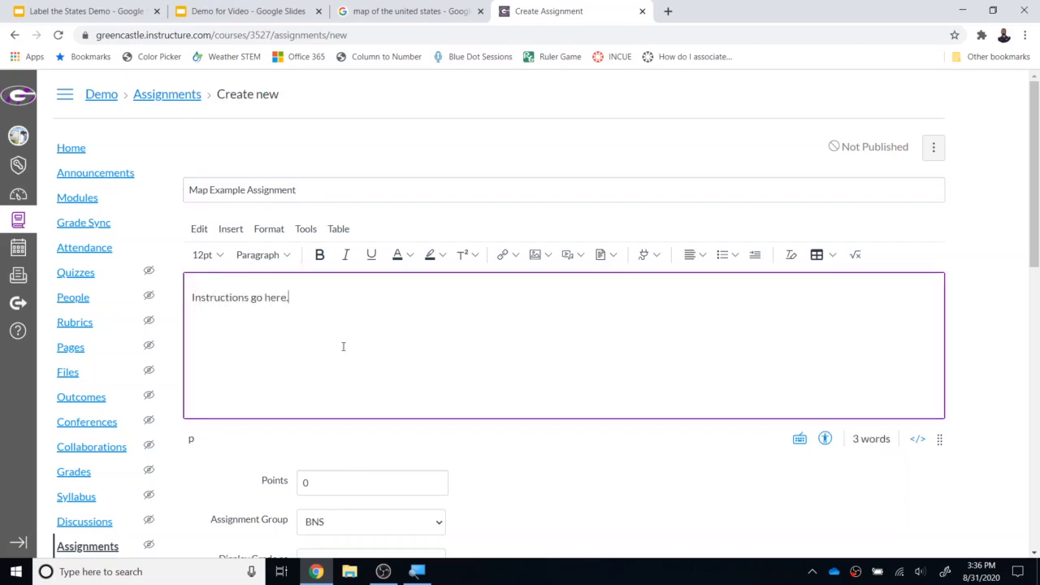
Set the assignment's submission type to External Tool
scroll(343, 346, down, 1)
scroll(343, 346, down, 2)
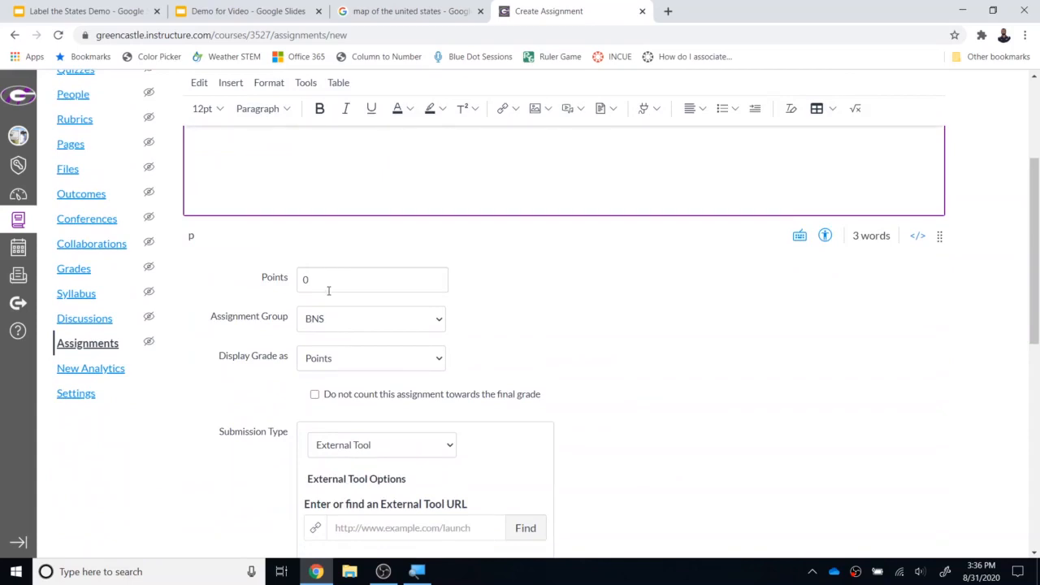
scroll(329, 307, down, 1)
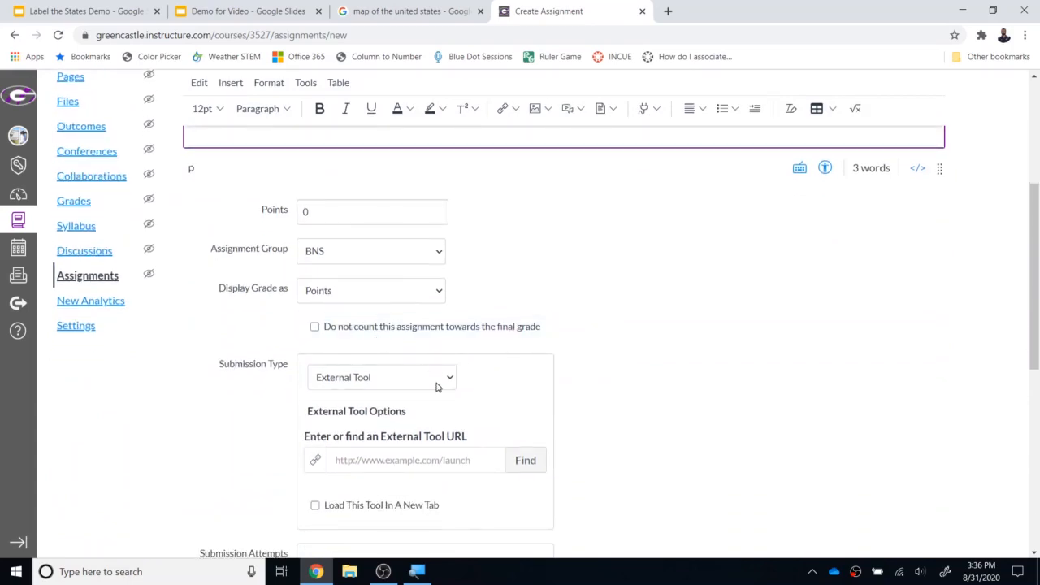
scroll(451, 389, down, 1)
scroll(457, 390, down, 2)
click(448, 244)
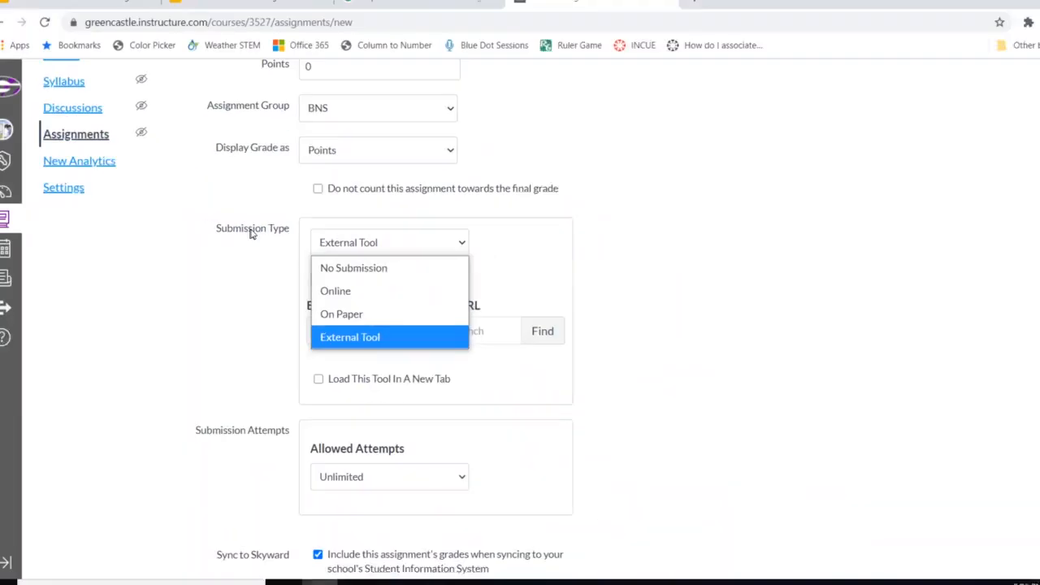
click(412, 328)
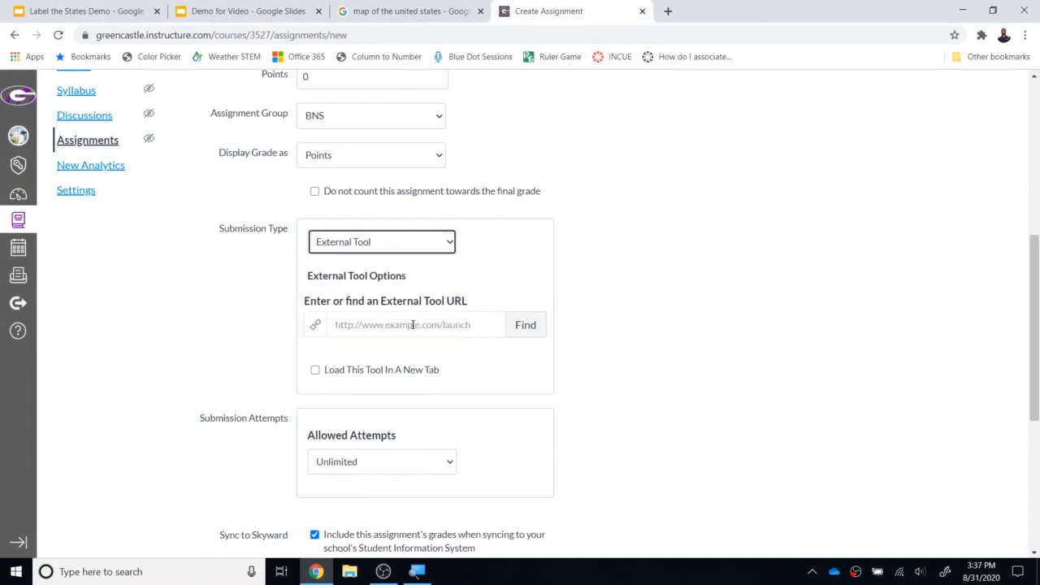
Find Google Assignments among the external tools and continue with the signed-in account to its assignment creation form
click(532, 325)
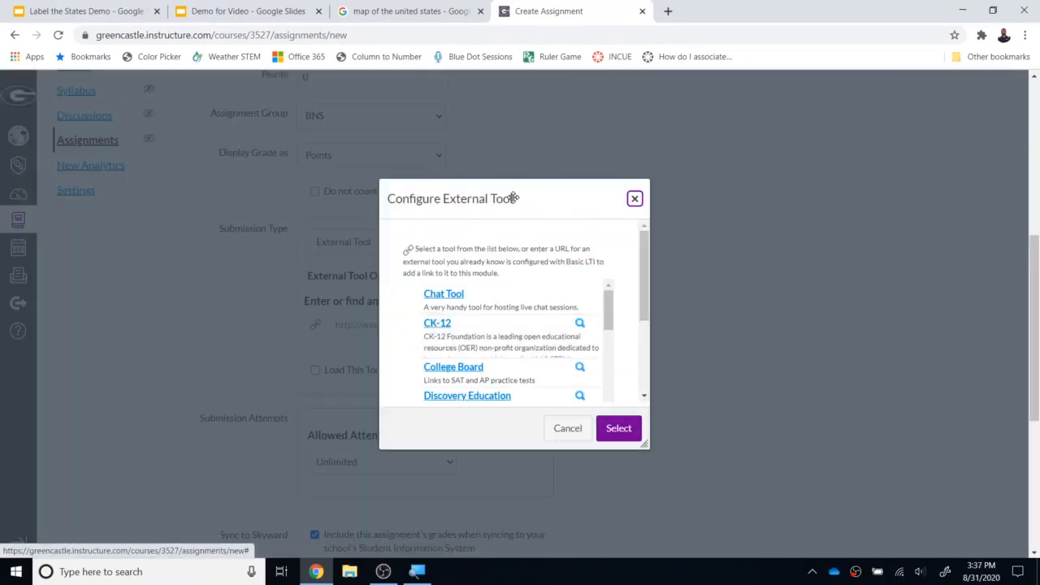
drag(560, 362, 735, 525)
drag(708, 220, 717, 251)
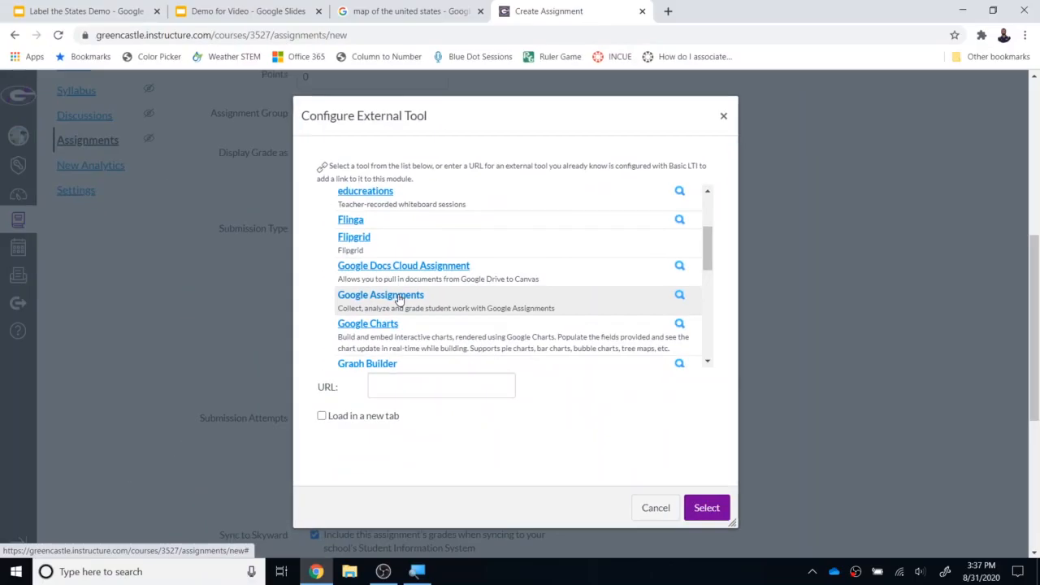
click(399, 299)
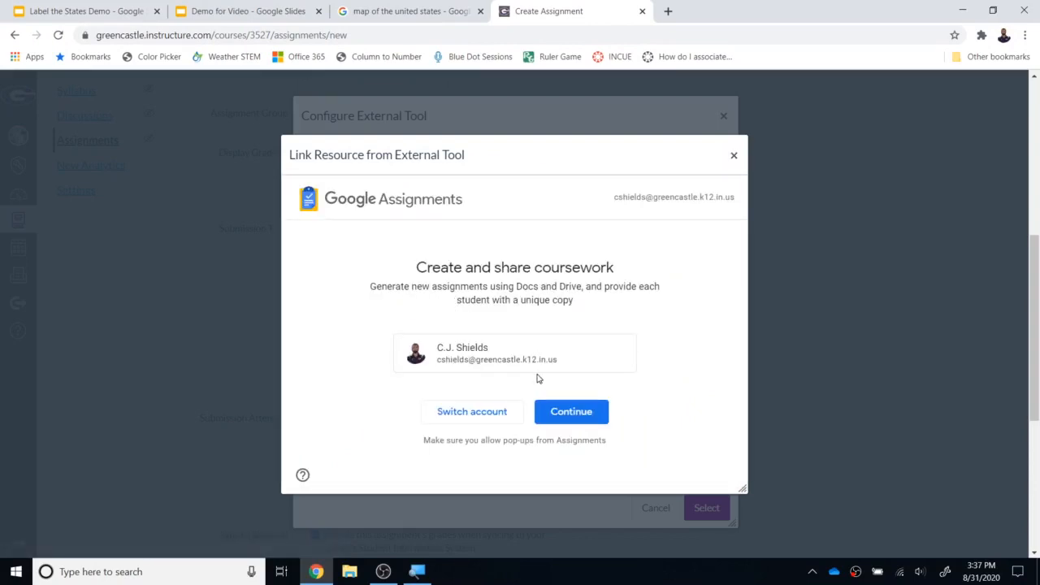
click(565, 413)
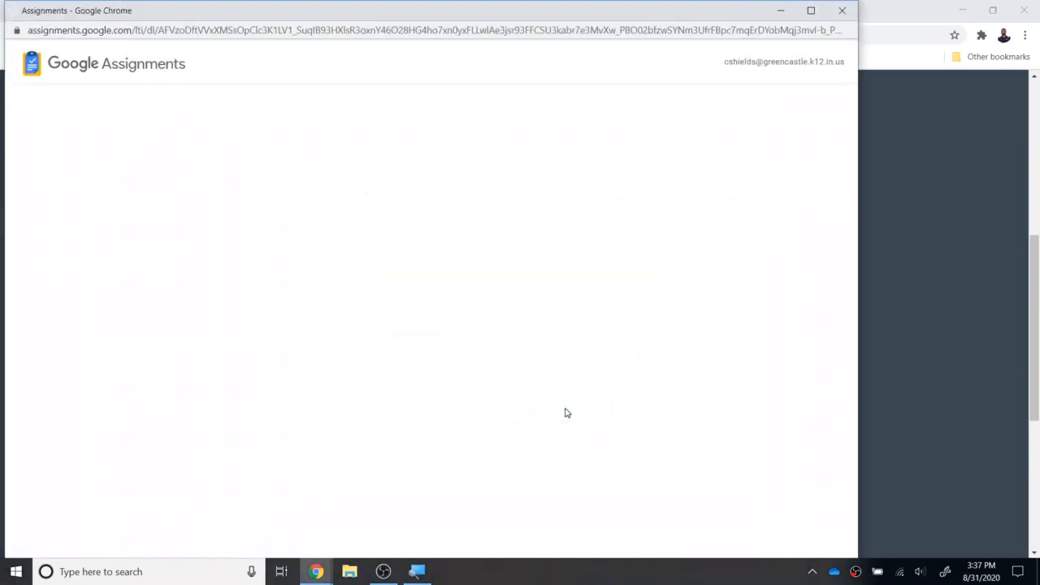
drag(532, 11, 615, 5)
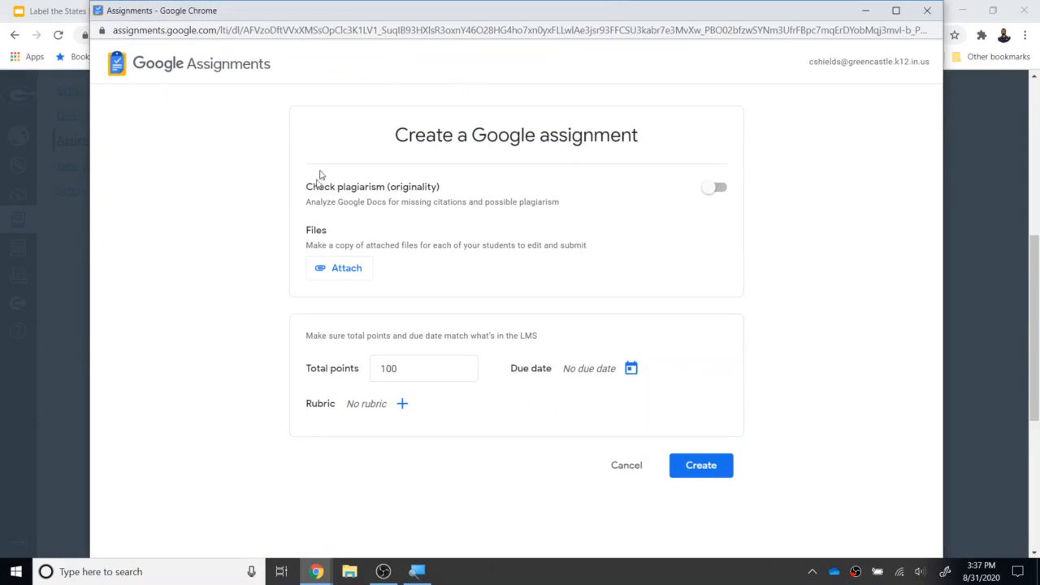
Attach the Demo for Video slides from Google Drive, create the Google assignment, and confirm it as the external tool
click(342, 272)
click(342, 275)
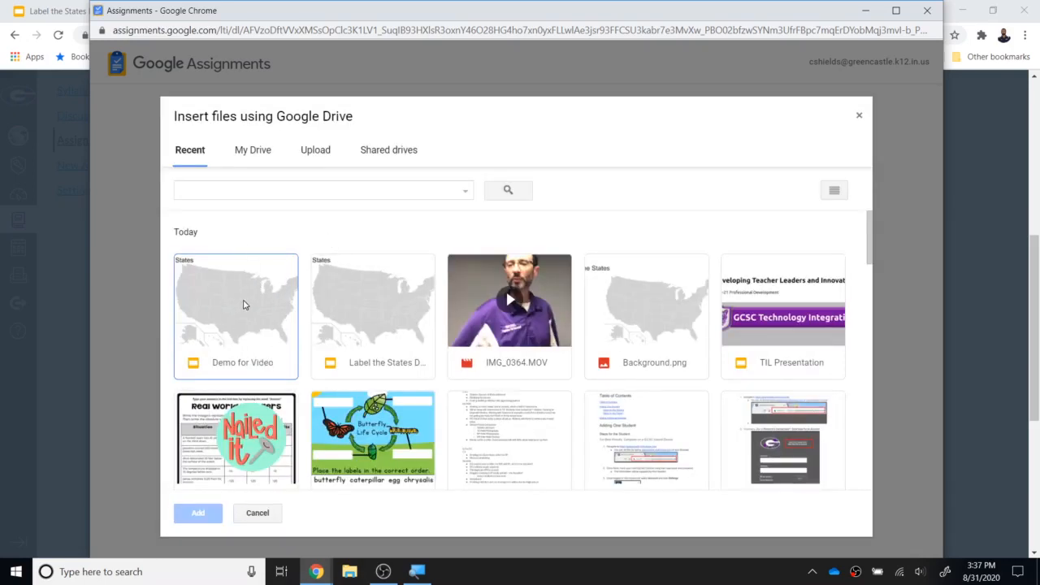
click(254, 336)
click(199, 513)
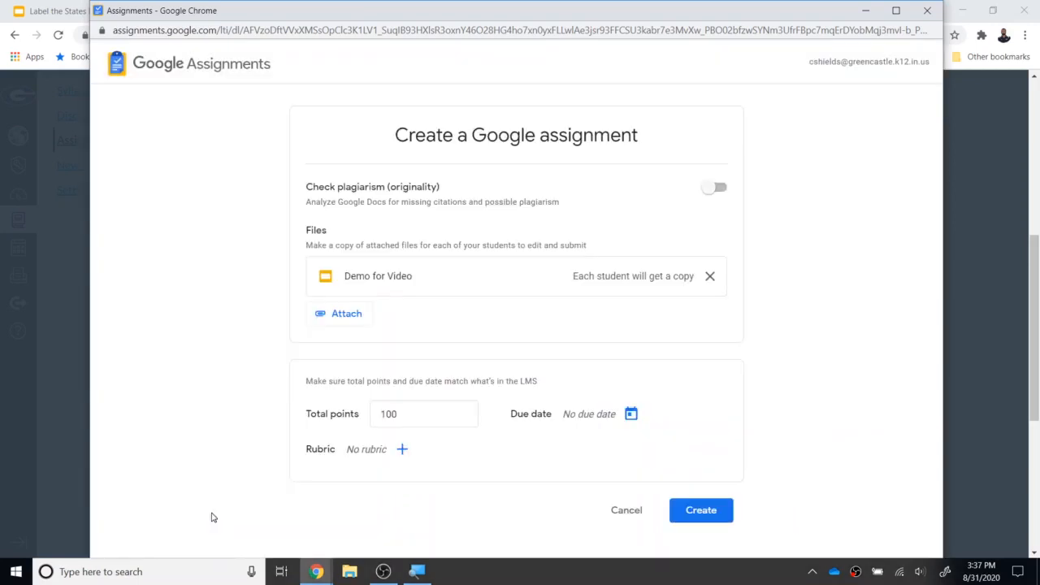
click(671, 276)
click(697, 510)
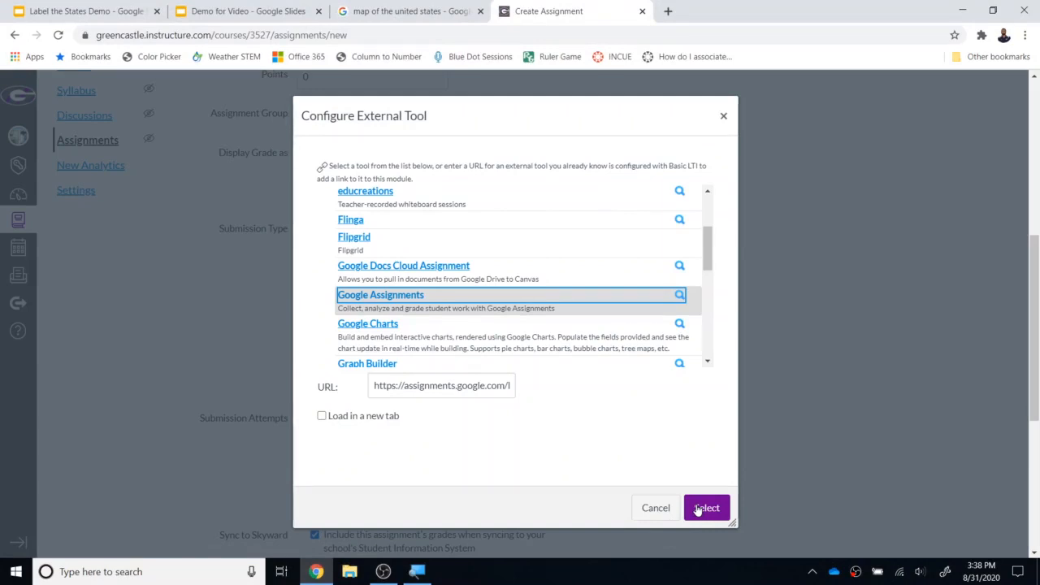
click(703, 507)
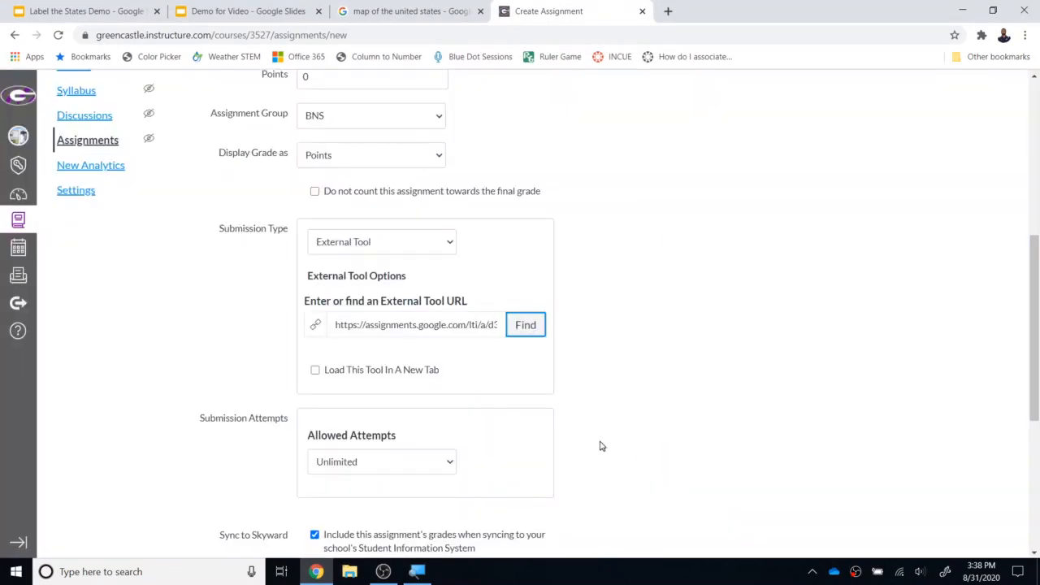
Exclude the assignment's grades from the Skyward sync and save the assignment without publishing
scroll(603, 446, down, 2)
scroll(593, 439, down, 3)
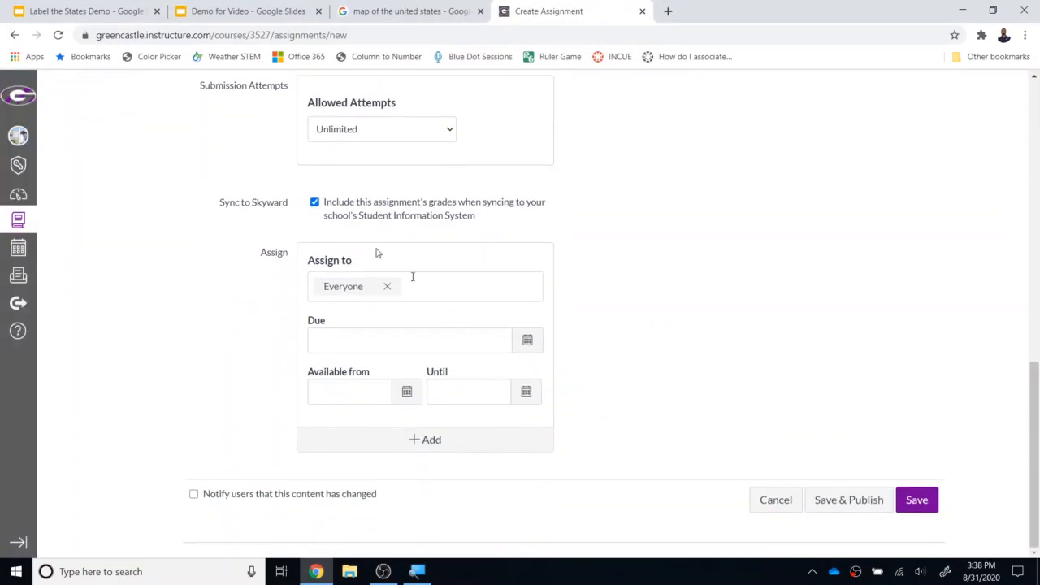
click(316, 203)
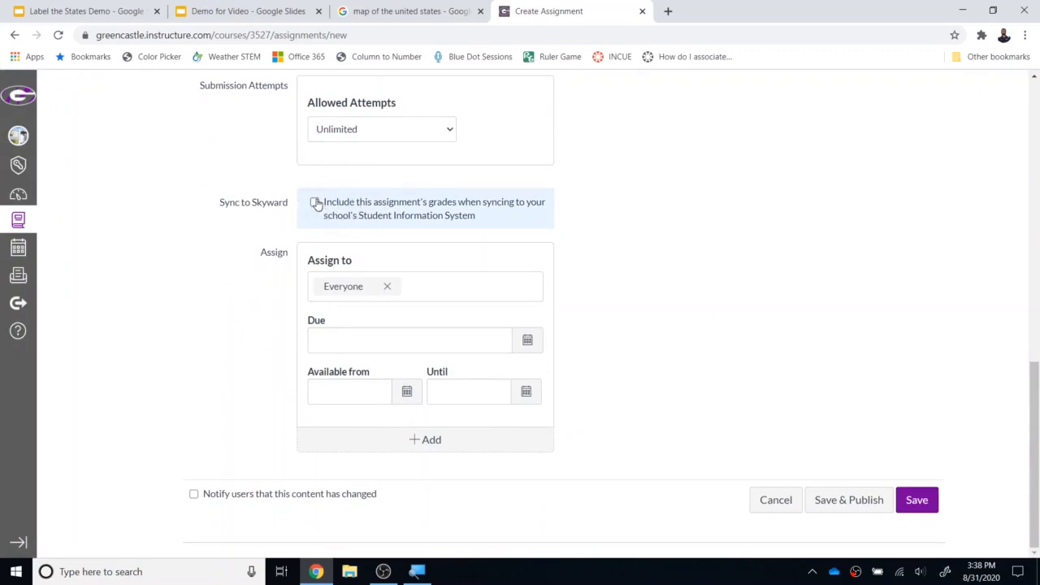
click(917, 500)
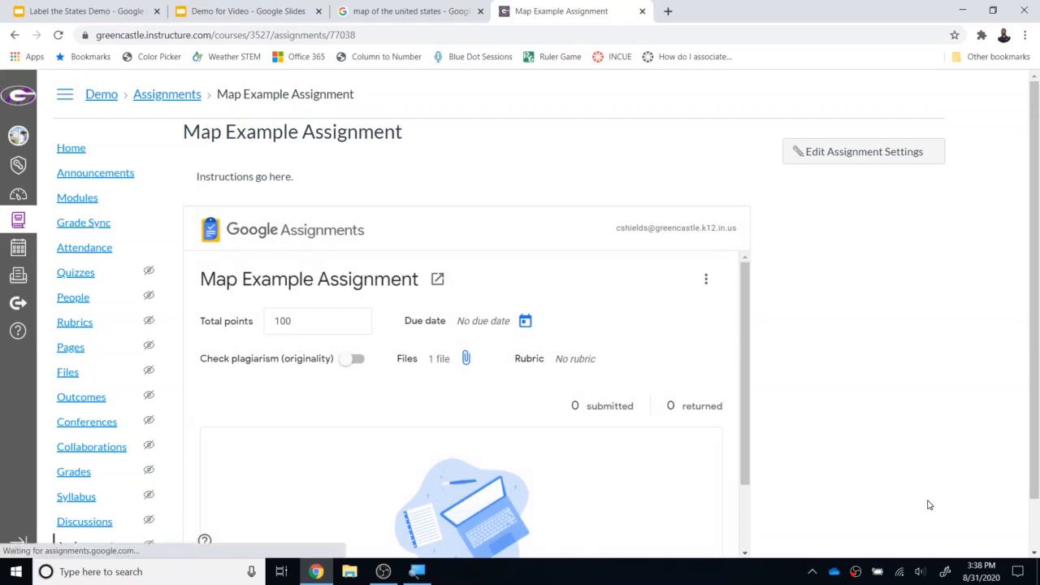
Review the saved assignment's Google Assignments settings and submissions area, and switch to the Demo for Video presentation
scroll(927, 502, down, 1)
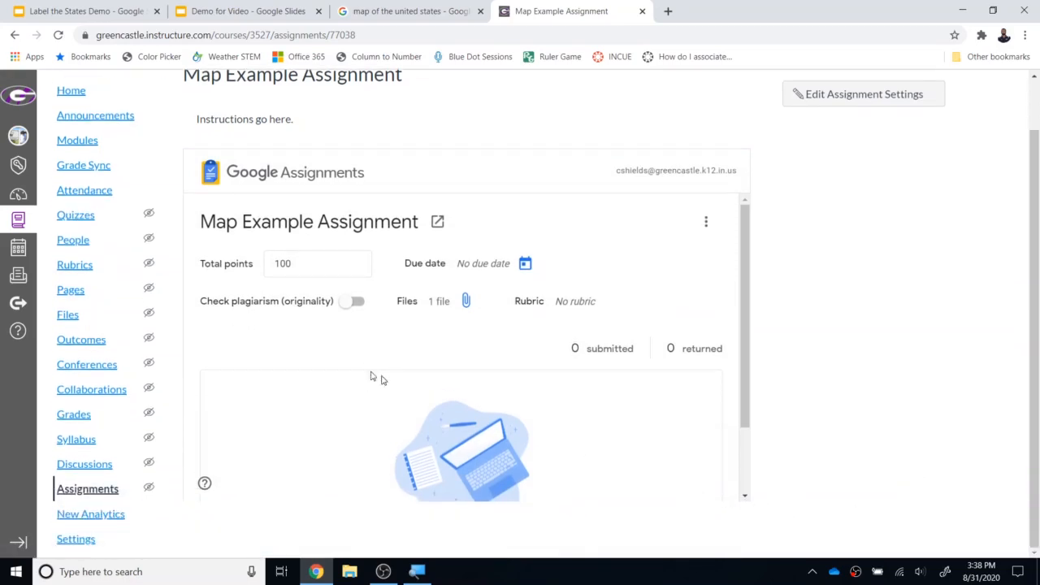
drag(746, 228, 753, 324)
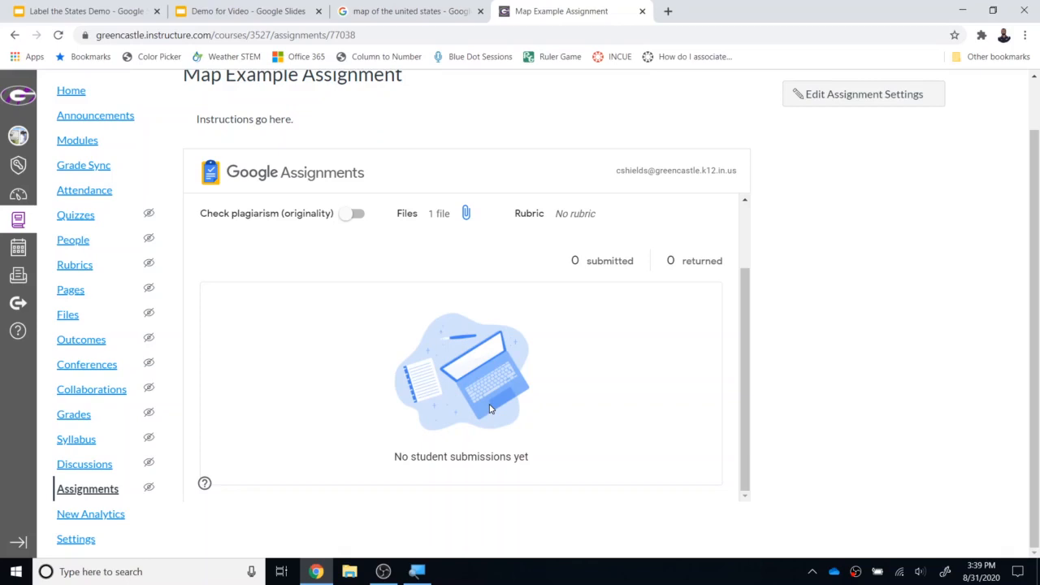
click(213, 8)
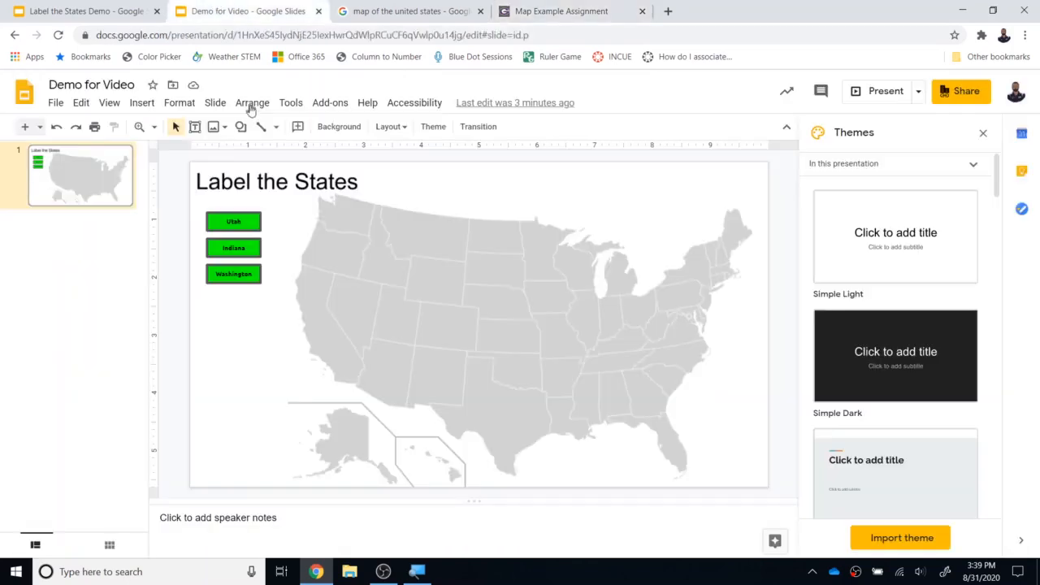